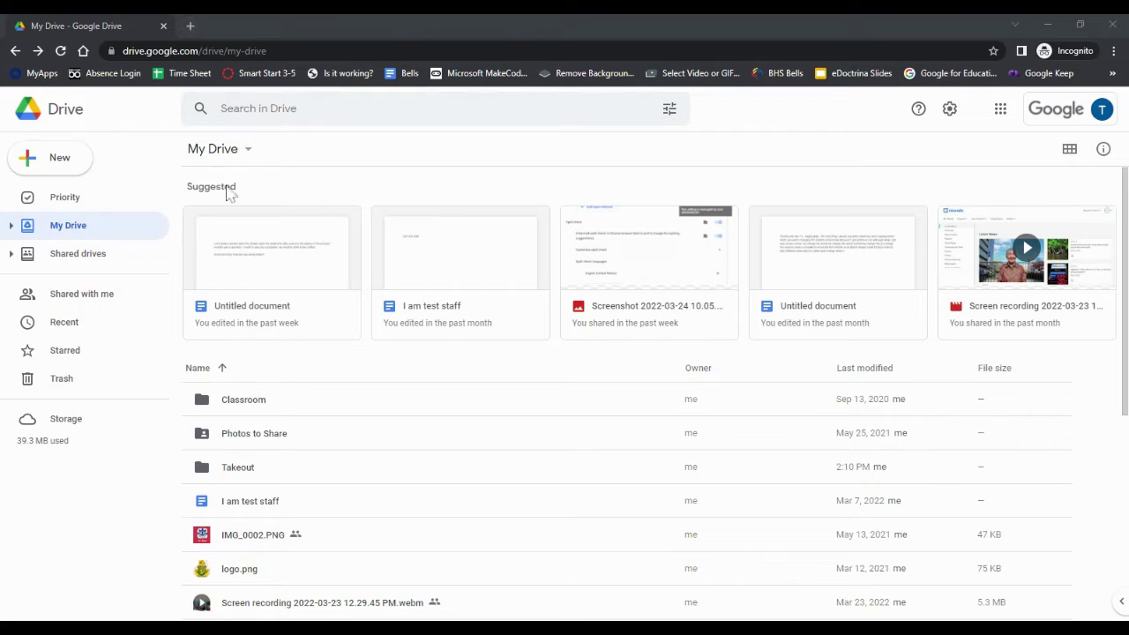
- Open takeout.google.com in a new Chrome tab
click(191, 25)
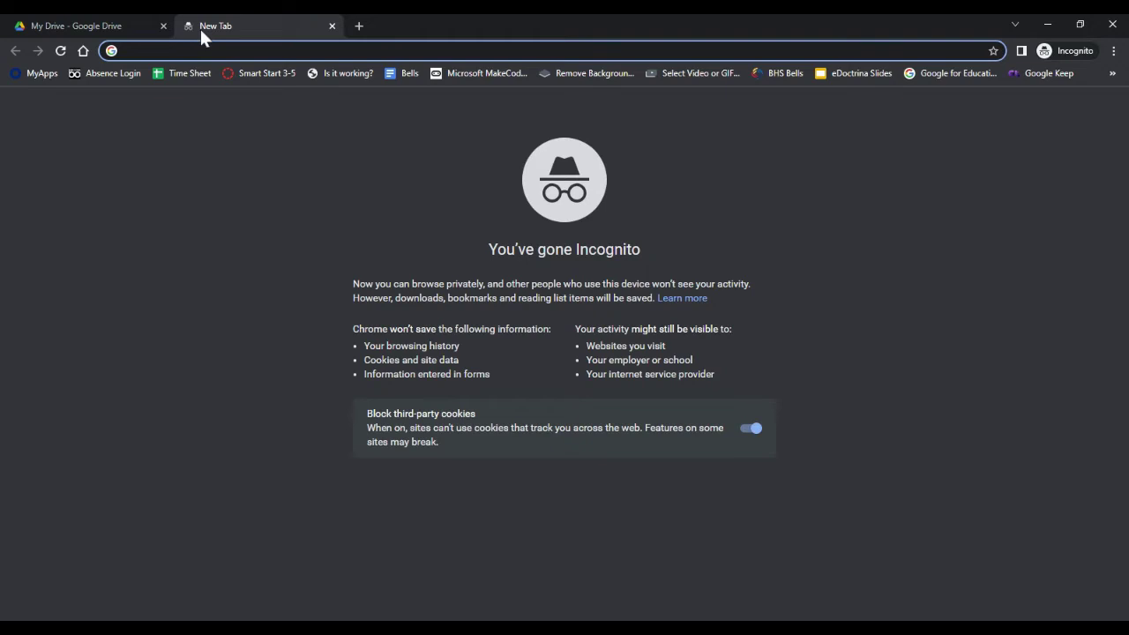
text(takeo)
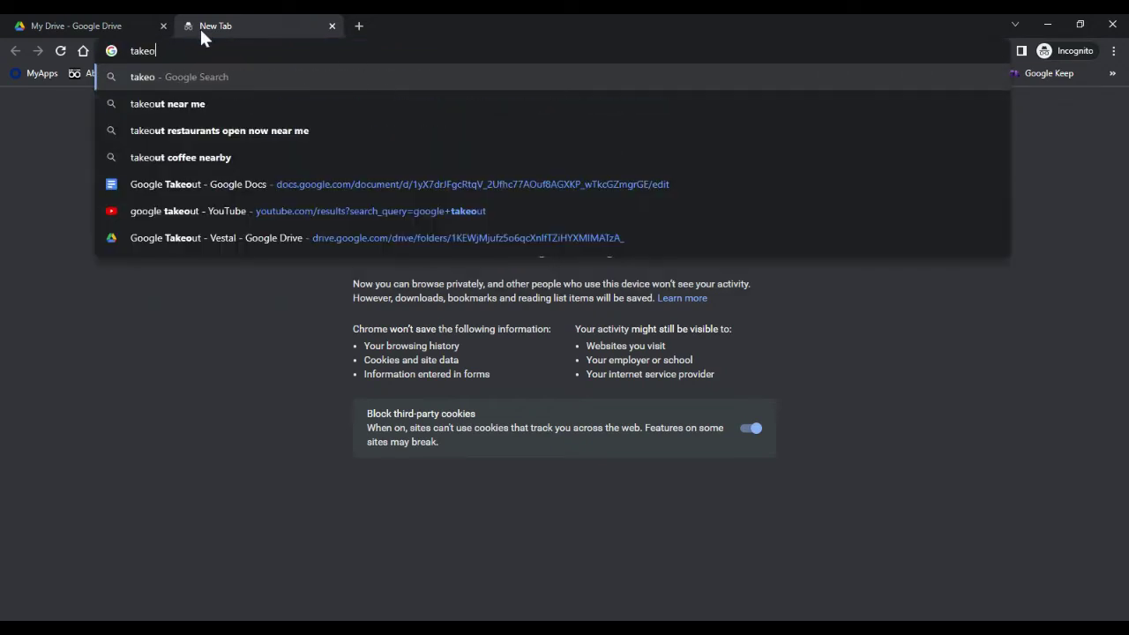
text(ut.google.com)
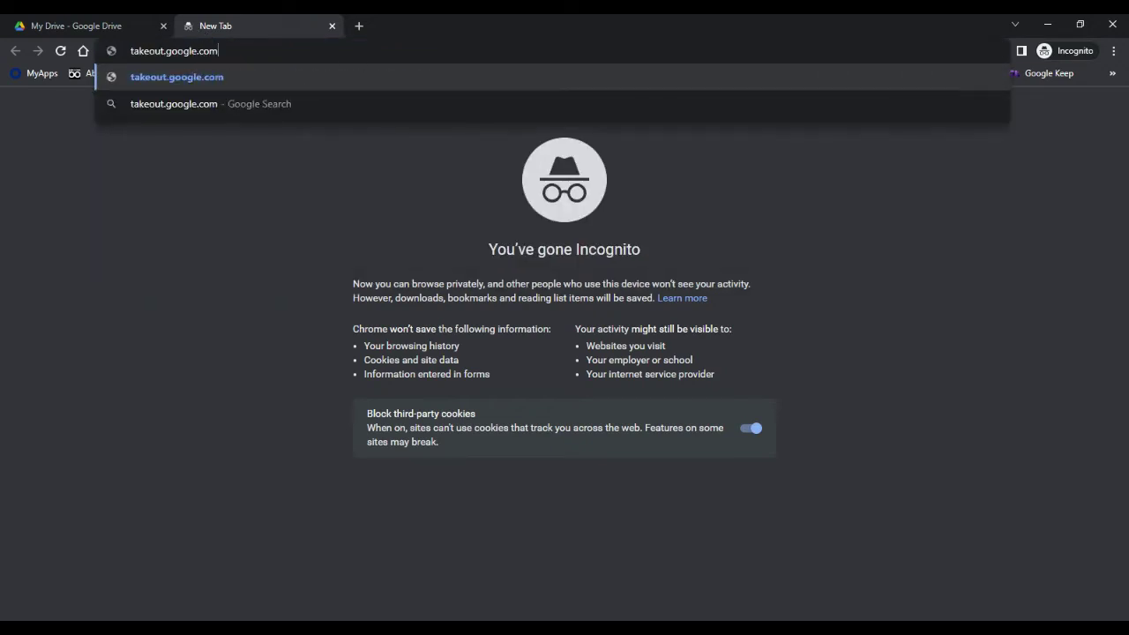
key(Return)
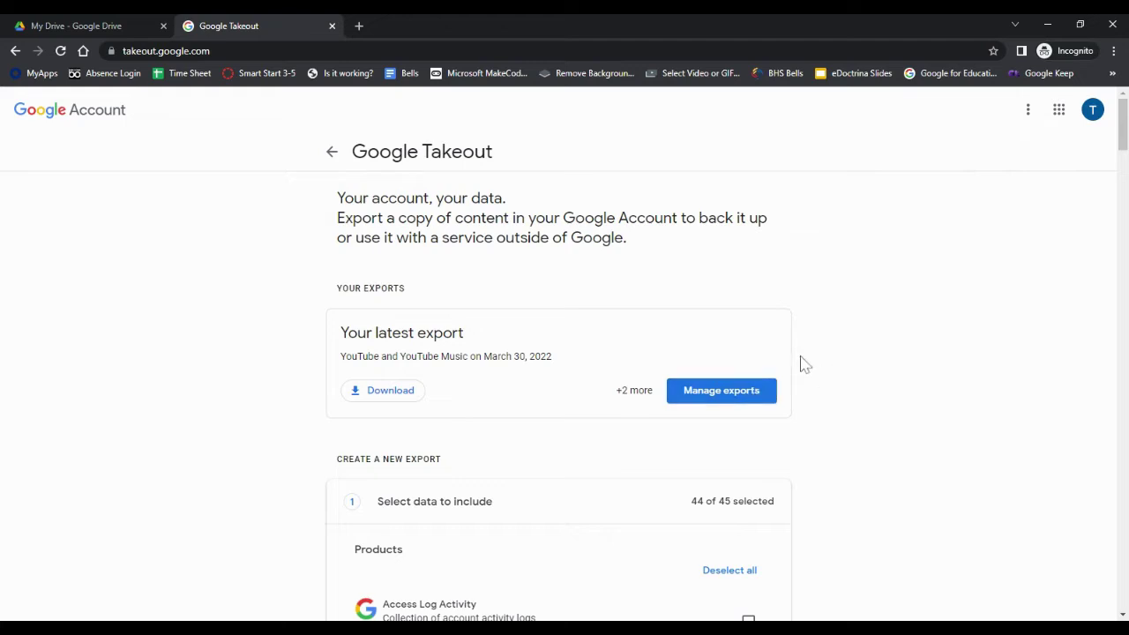
- Deselect all products from the Takeout export
scroll(809, 368, down, 1)
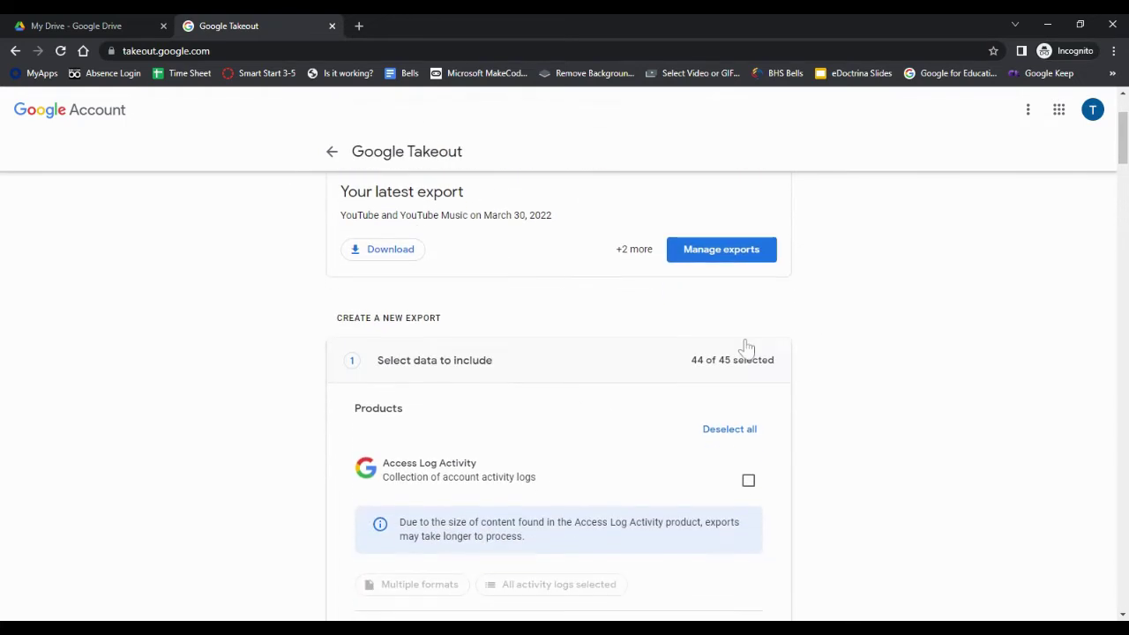
scroll(780, 365, down, 1)
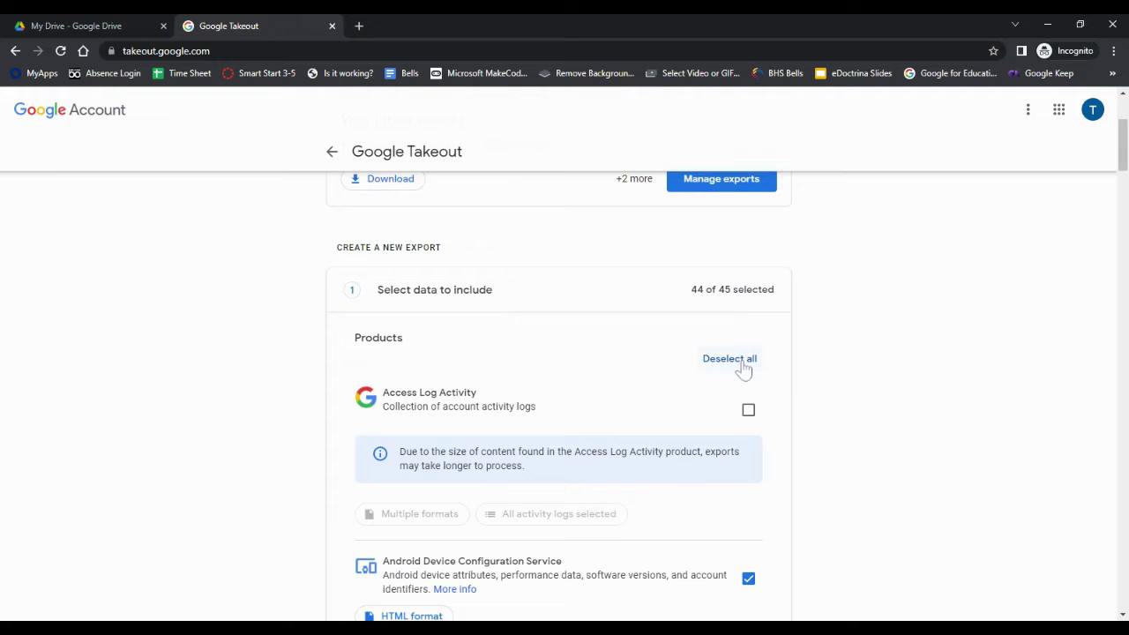
click(743, 364)
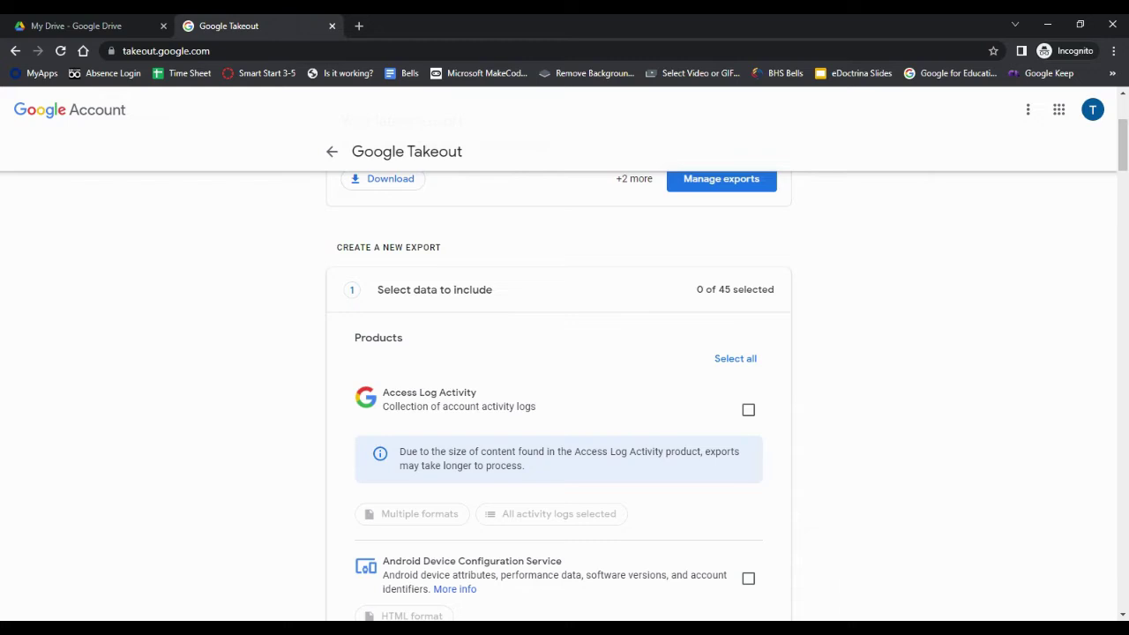
- Tick Drive, Keep and YouTube and YouTube Music for the export
scroll(757, 351, down, 5)
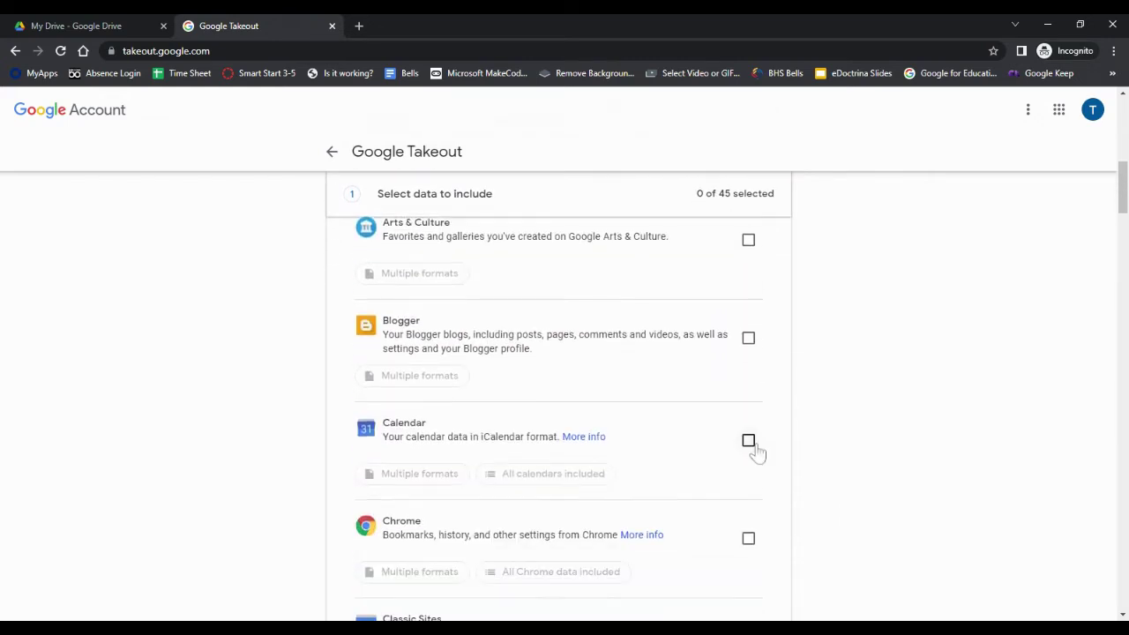
scroll(751, 454, down, 3)
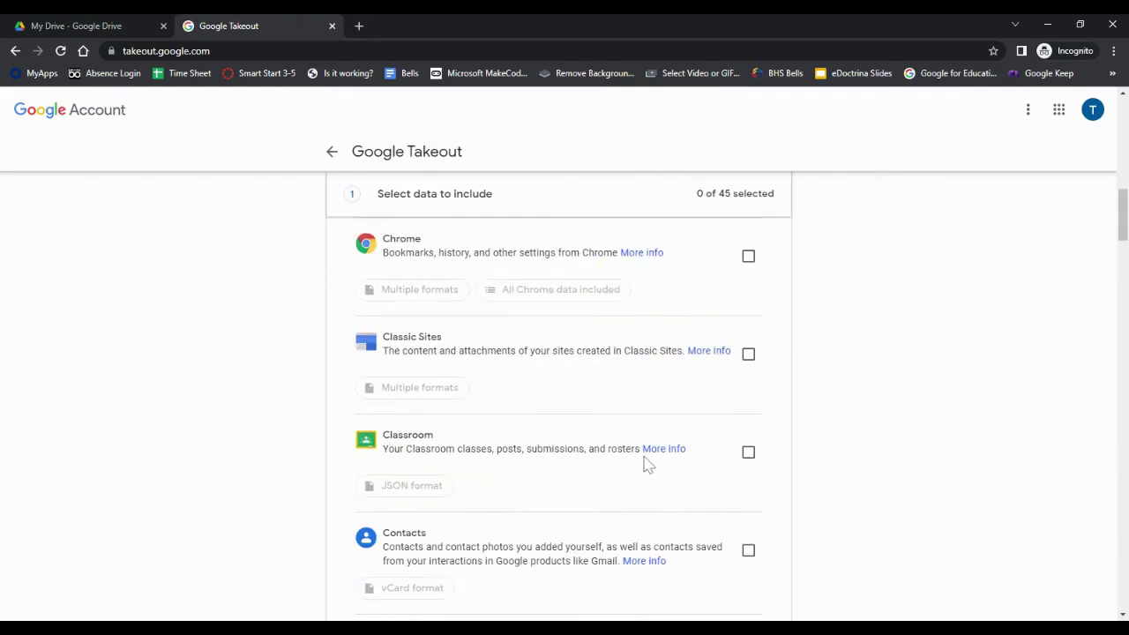
scroll(653, 468, down, 2)
scroll(804, 520, down, 3)
click(748, 483)
scroll(751, 496, down, 3)
scroll(752, 497, down, 3)
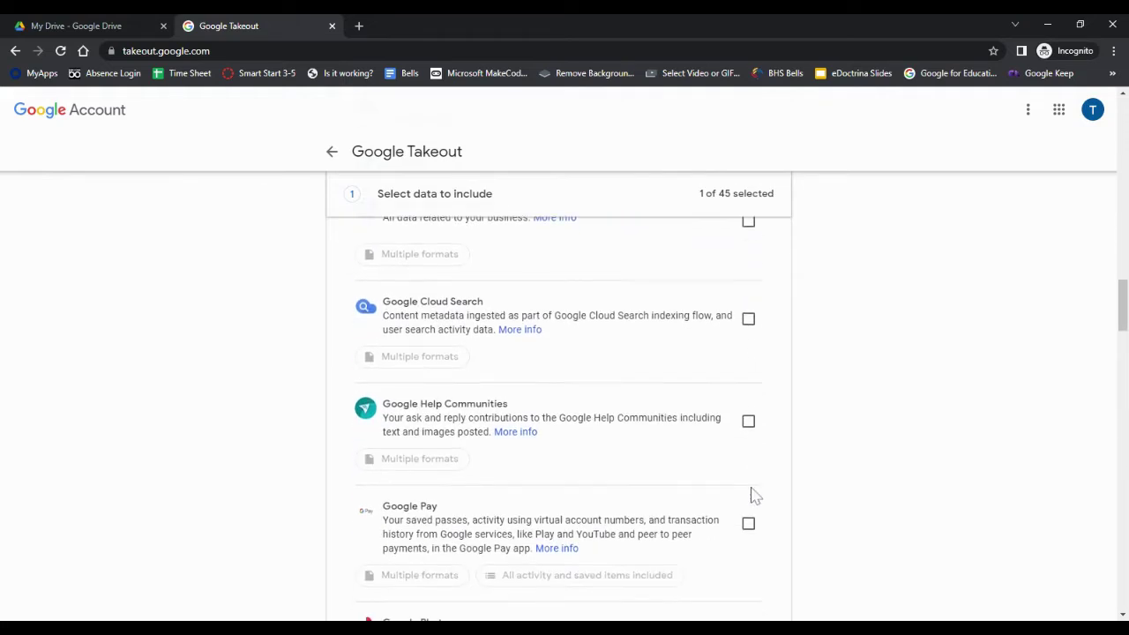
scroll(751, 496, down, 2)
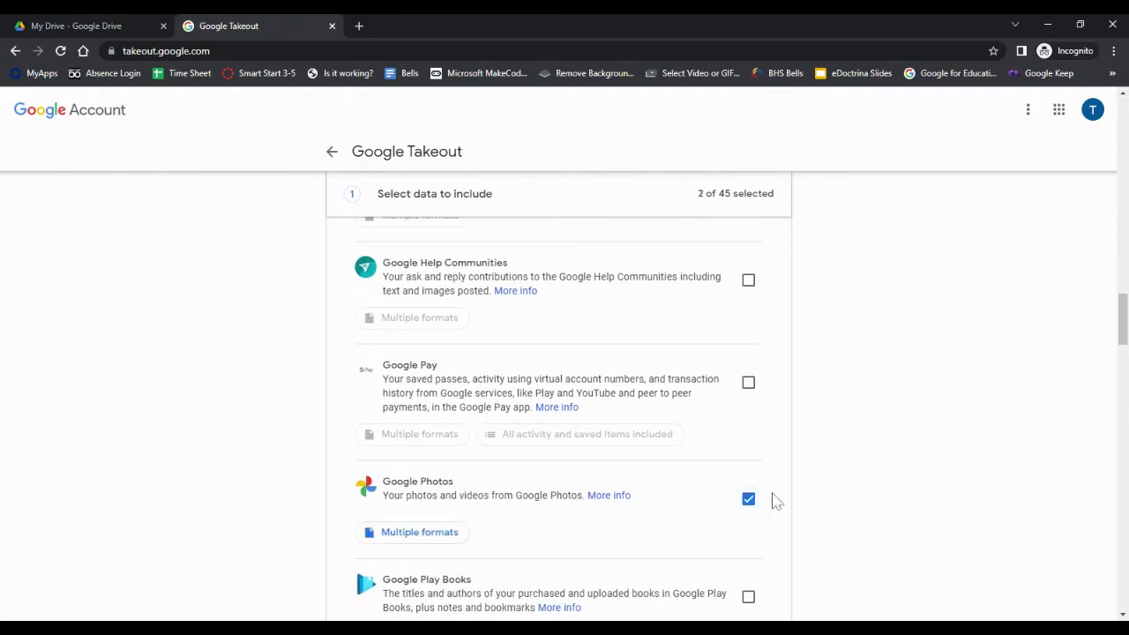
scroll(775, 499, down, 3)
scroll(774, 499, down, 5)
scroll(777, 500, down, 4)
click(748, 469)
scroll(794, 466, down, 10)
scroll(792, 452, down, 10)
click(749, 487)
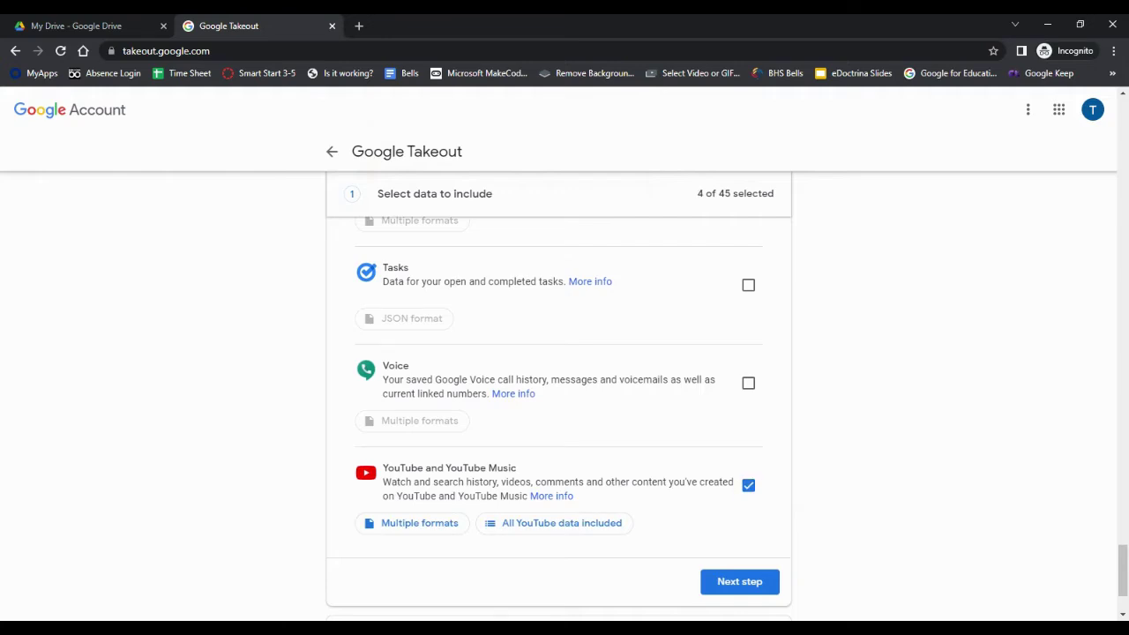
scroll(777, 477, down, 1)
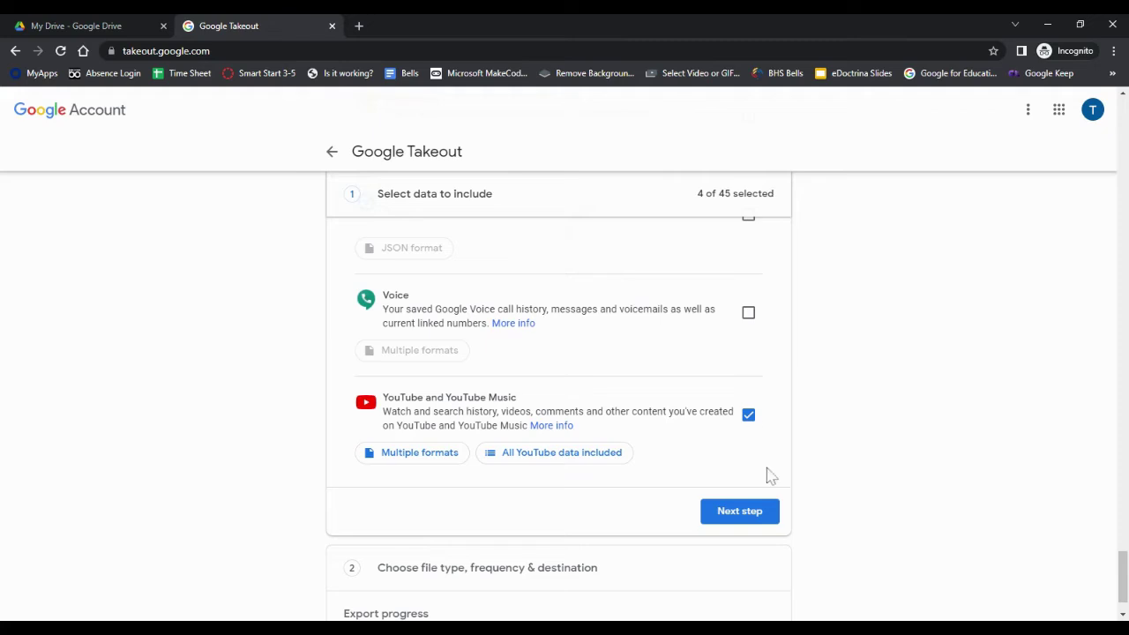
- Review YouTube's export formats and confirm them unchanged
click(431, 467)
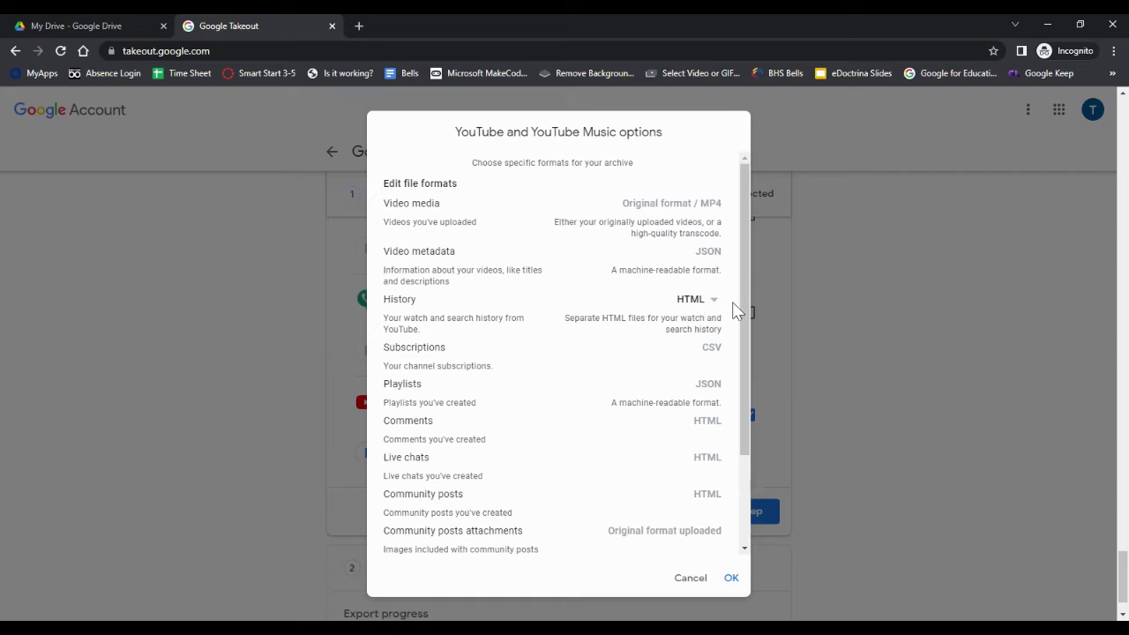
click(731, 578)
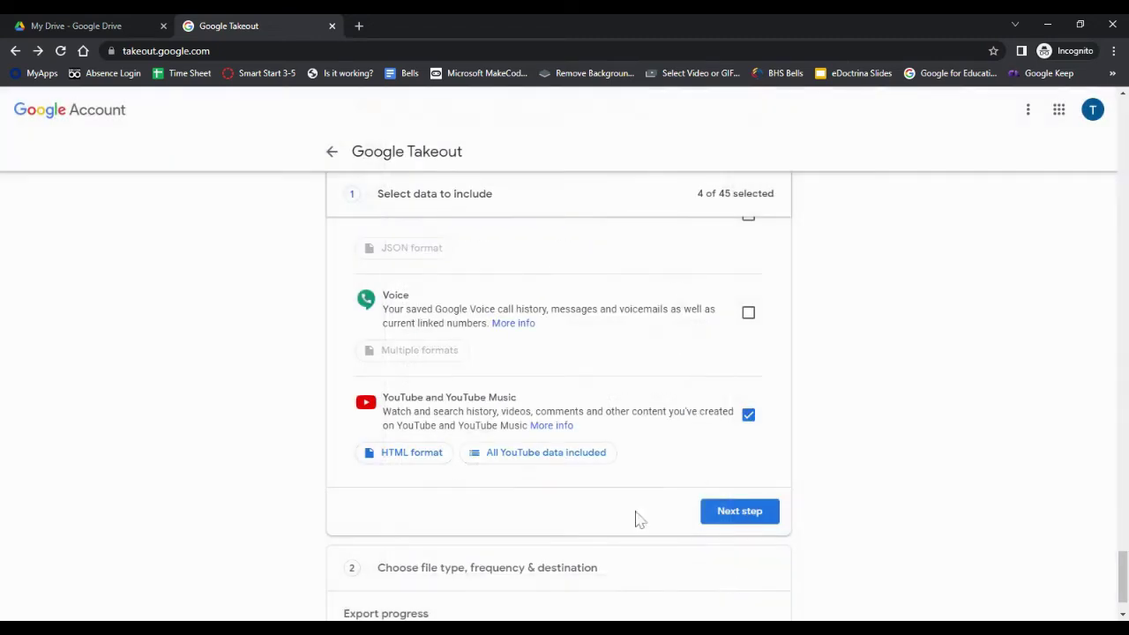
scroll(948, 424, up, 5)
scroll(949, 423, up, 13)
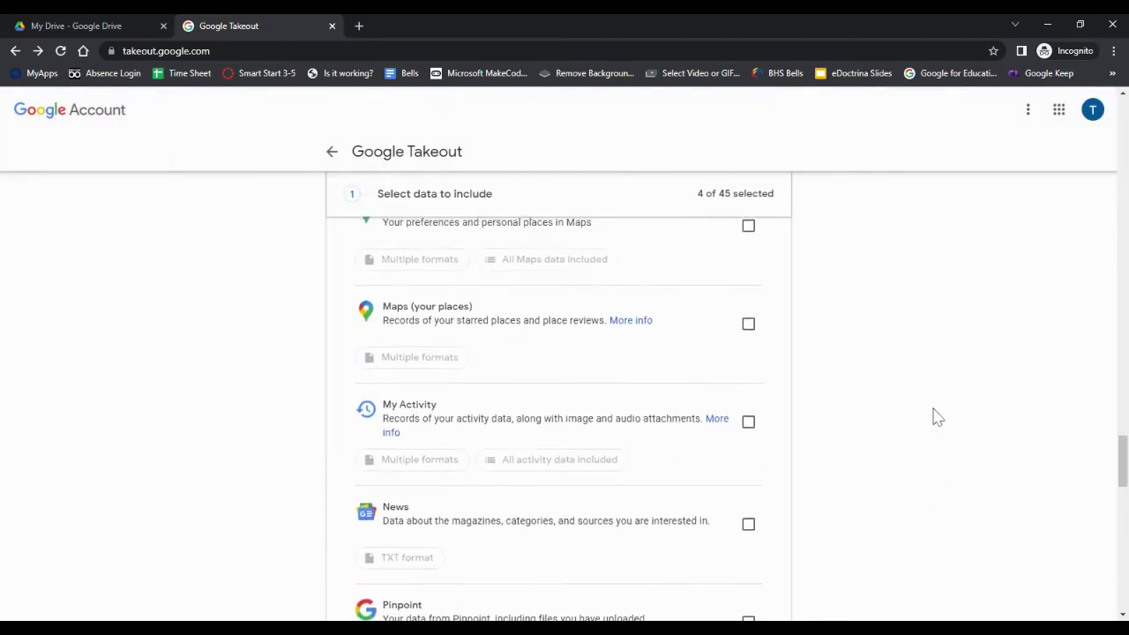
scroll(934, 415, up, 10)
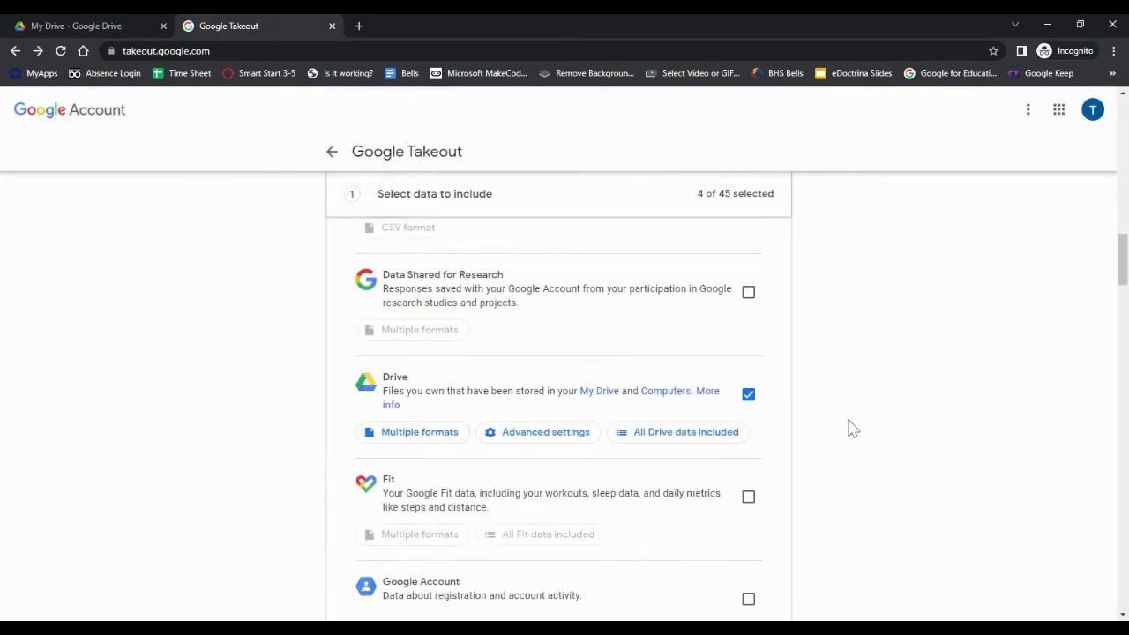
- Keep Drive's formats as DOCX for Documents and PPTX for Presentations, and confirm
click(446, 440)
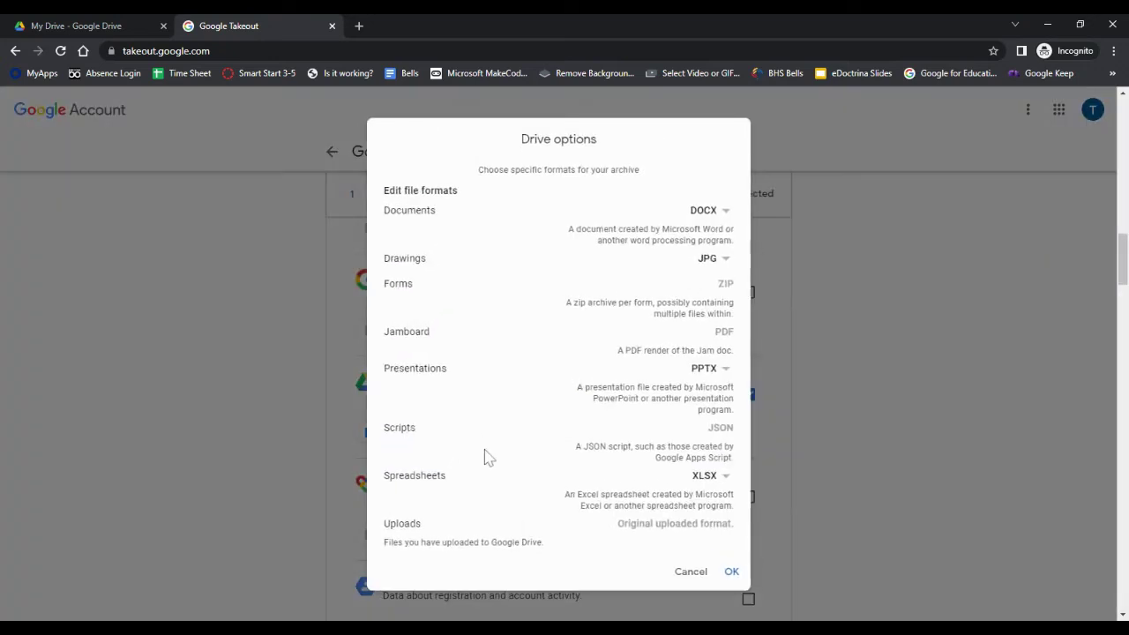
click(717, 213)
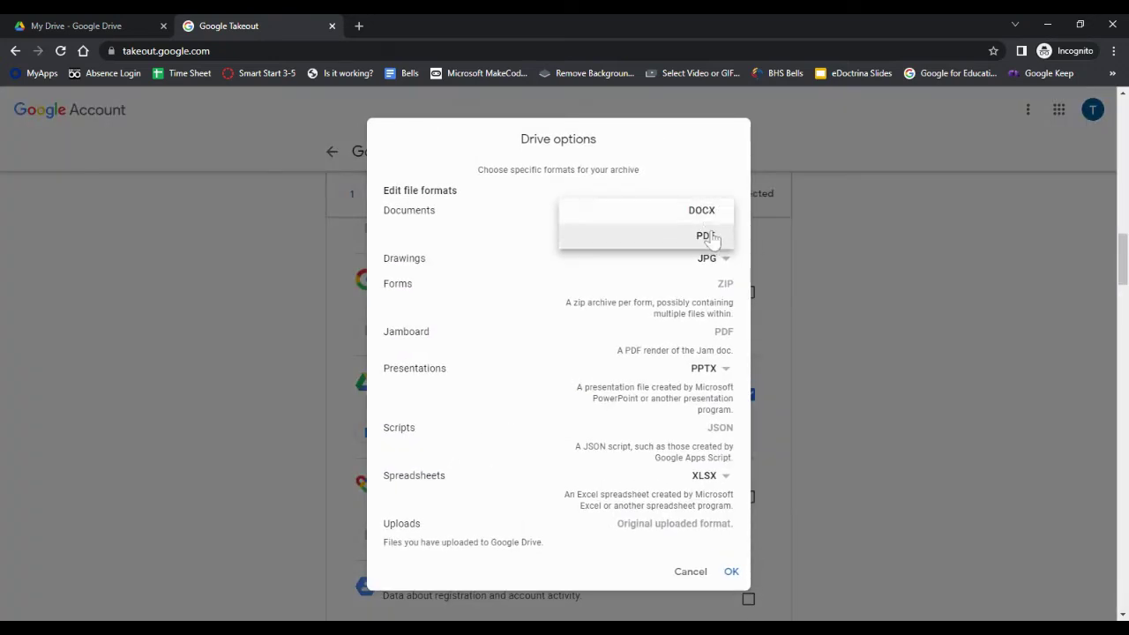
click(712, 216)
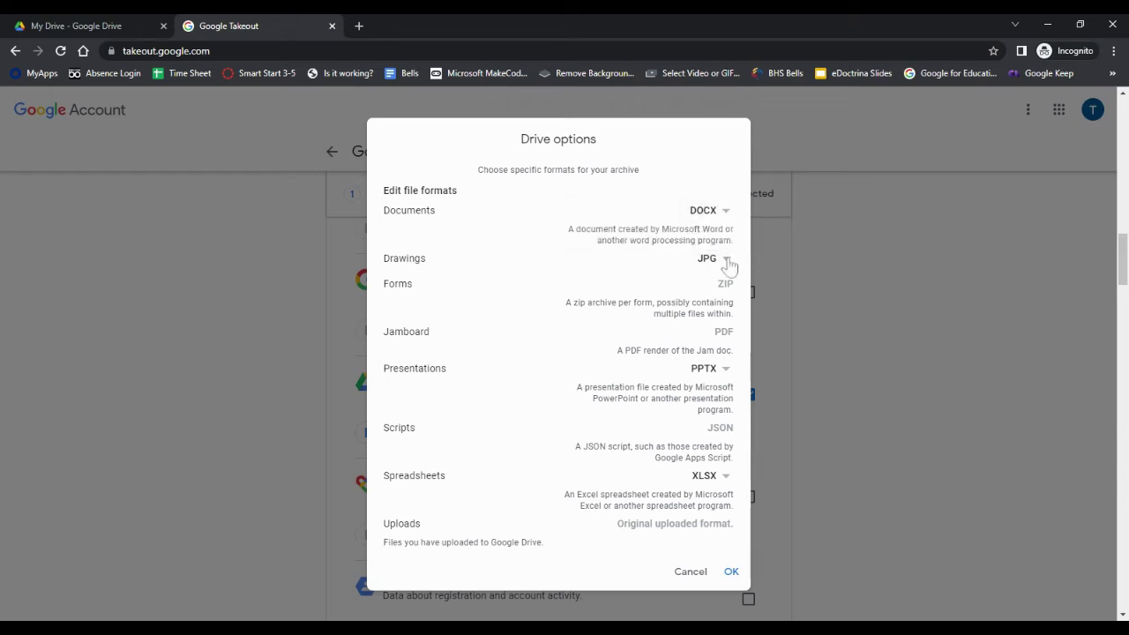
scroll(729, 267, down, 2)
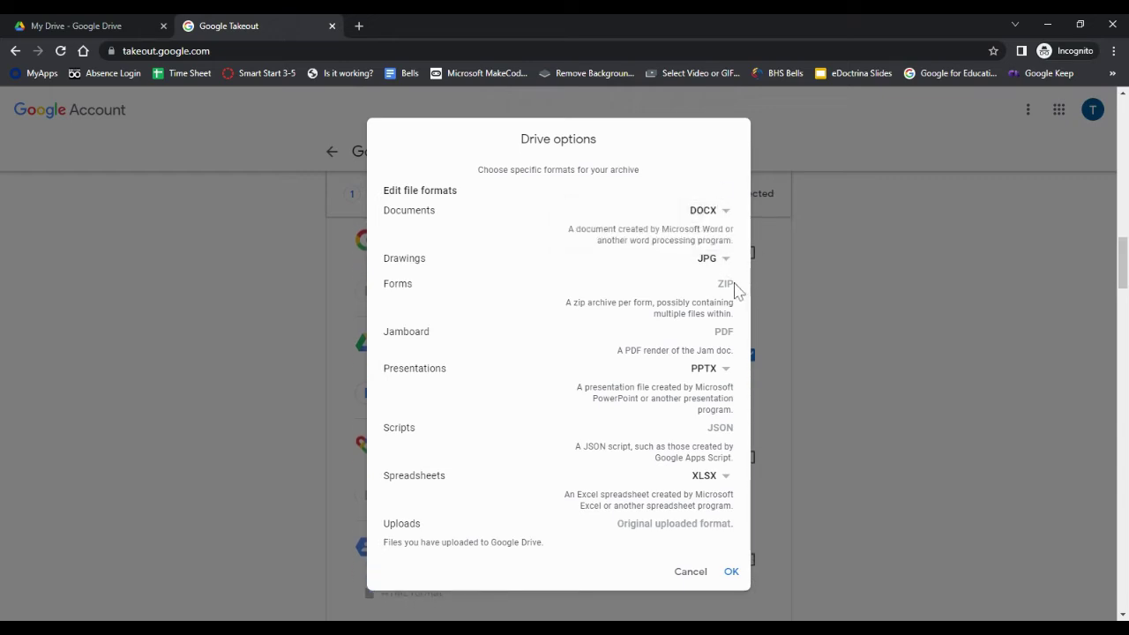
click(724, 374)
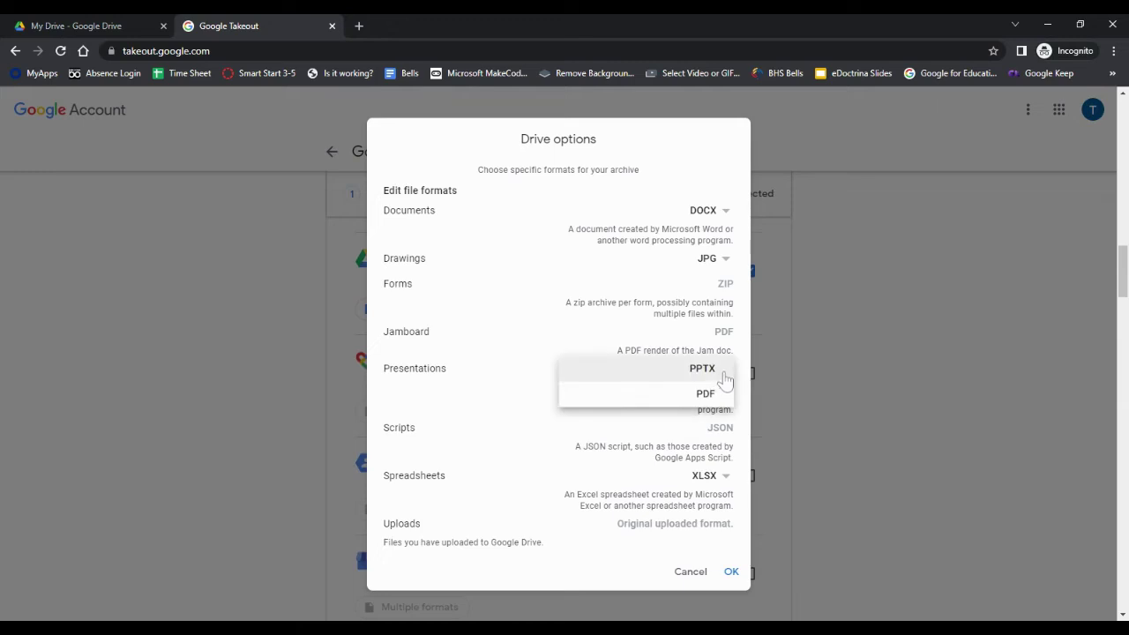
click(479, 339)
scroll(812, 452, down, 1)
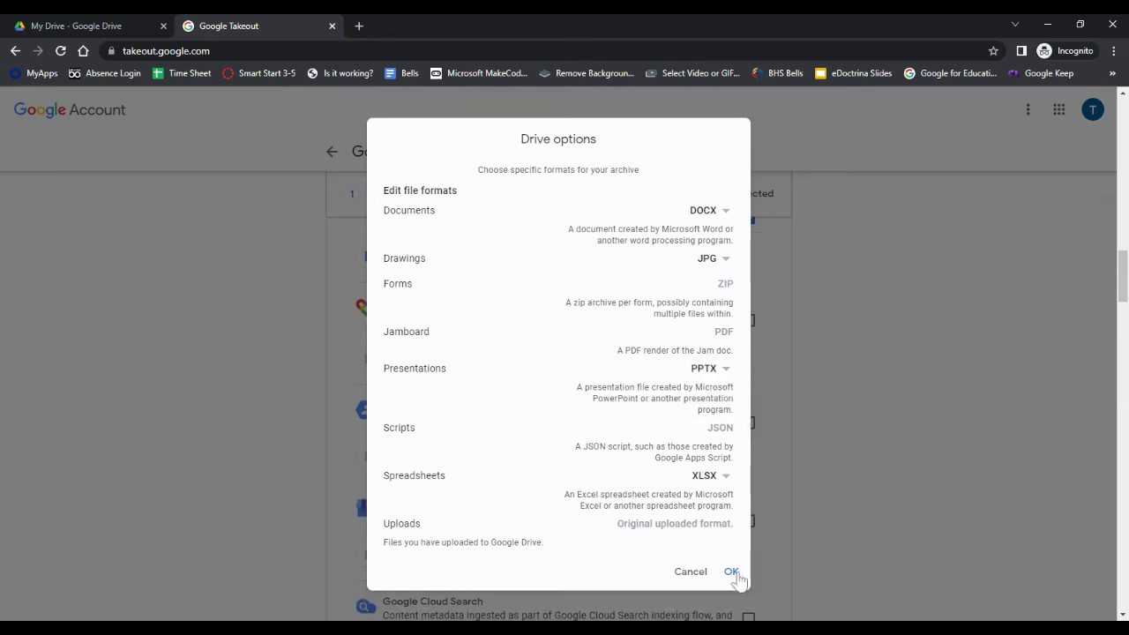
click(732, 574)
scroll(681, 456, up, 1)
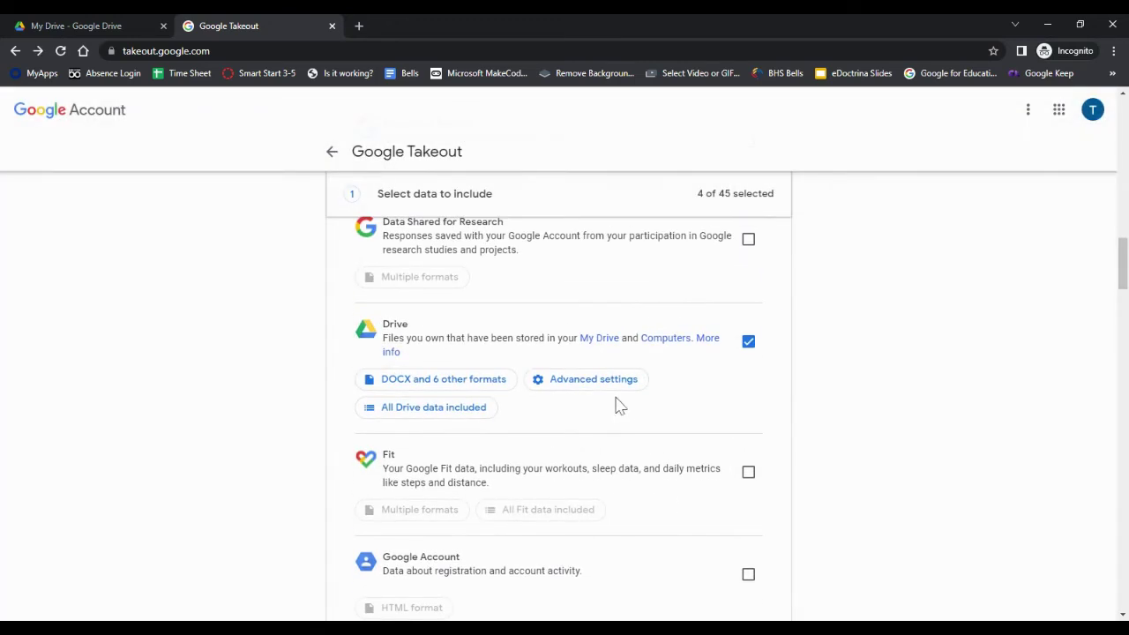
- Leave Drive's content choice and advanced settings unchanged, then scroll to the list's end
click(435, 411)
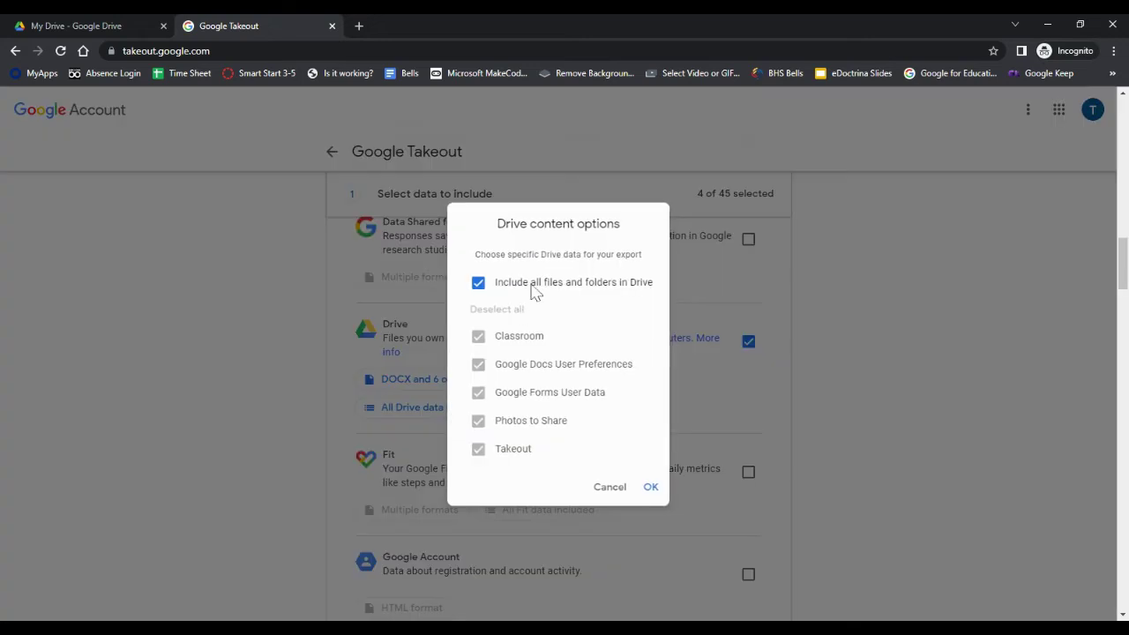
click(616, 490)
click(600, 386)
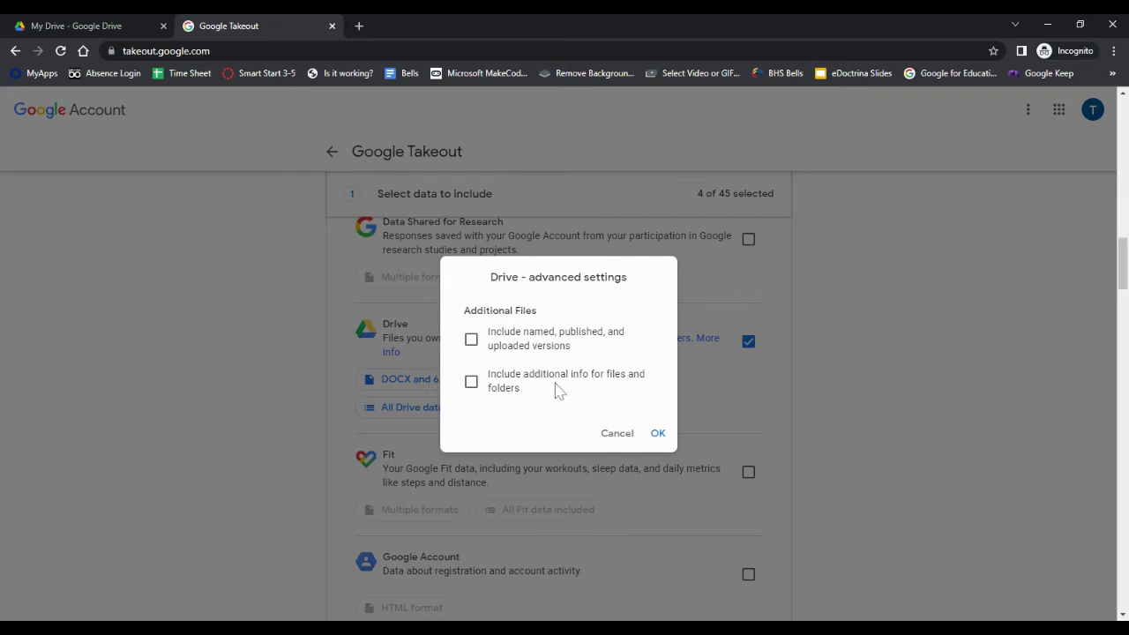
click(617, 434)
scroll(935, 420, down, 10)
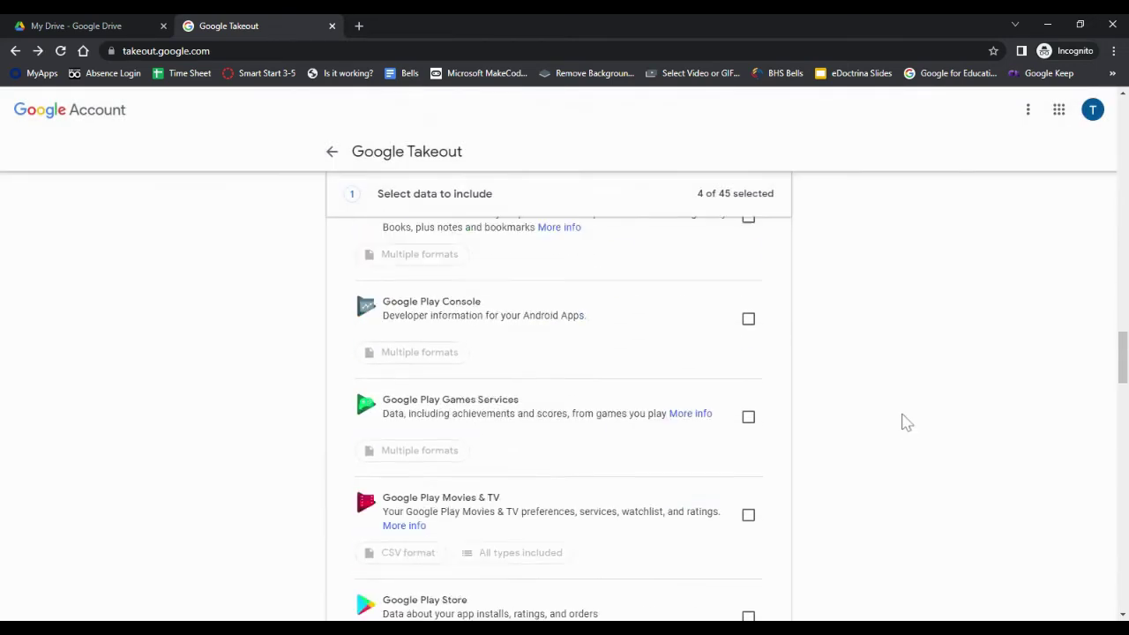
scroll(900, 421, down, 15)
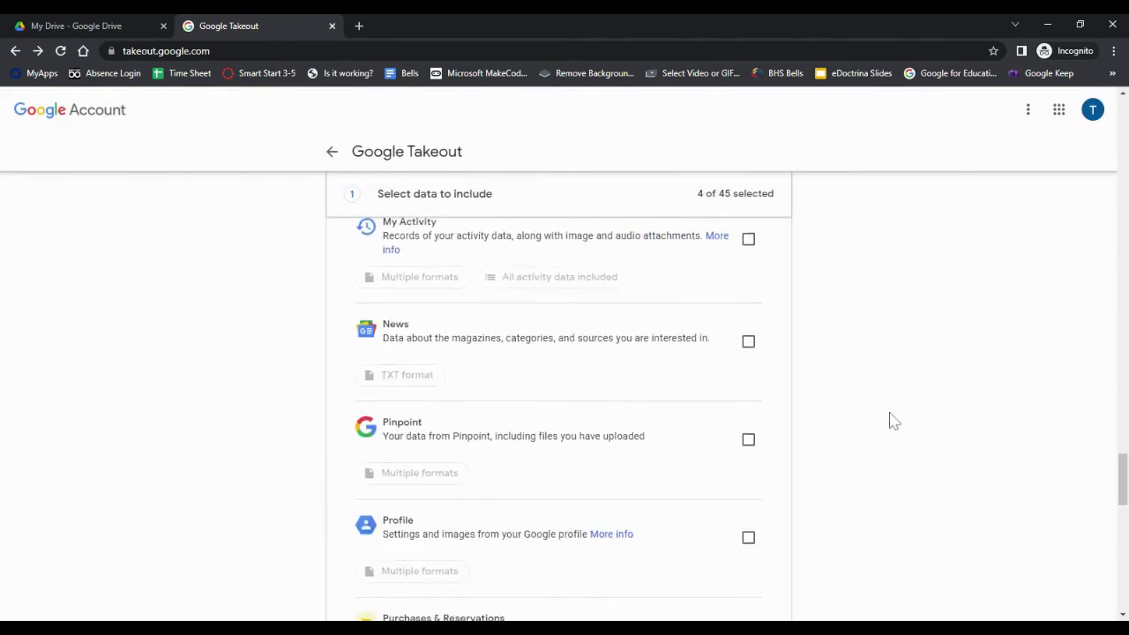
scroll(893, 422, down, 15)
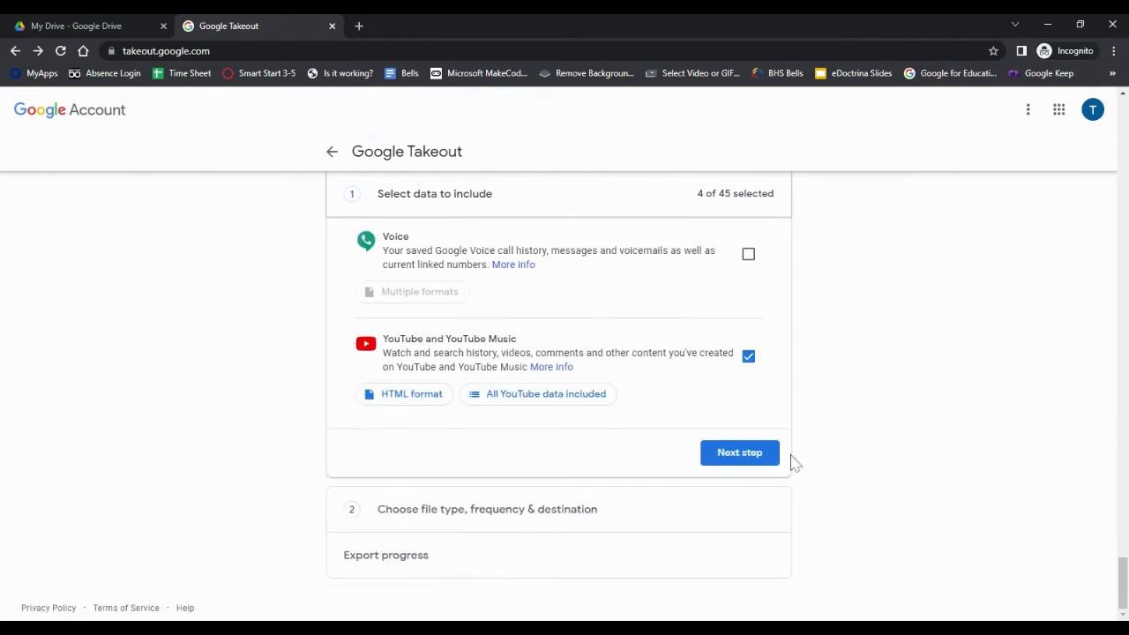
- Advance to the next step and keep delivery as an emailed download link
click(748, 458)
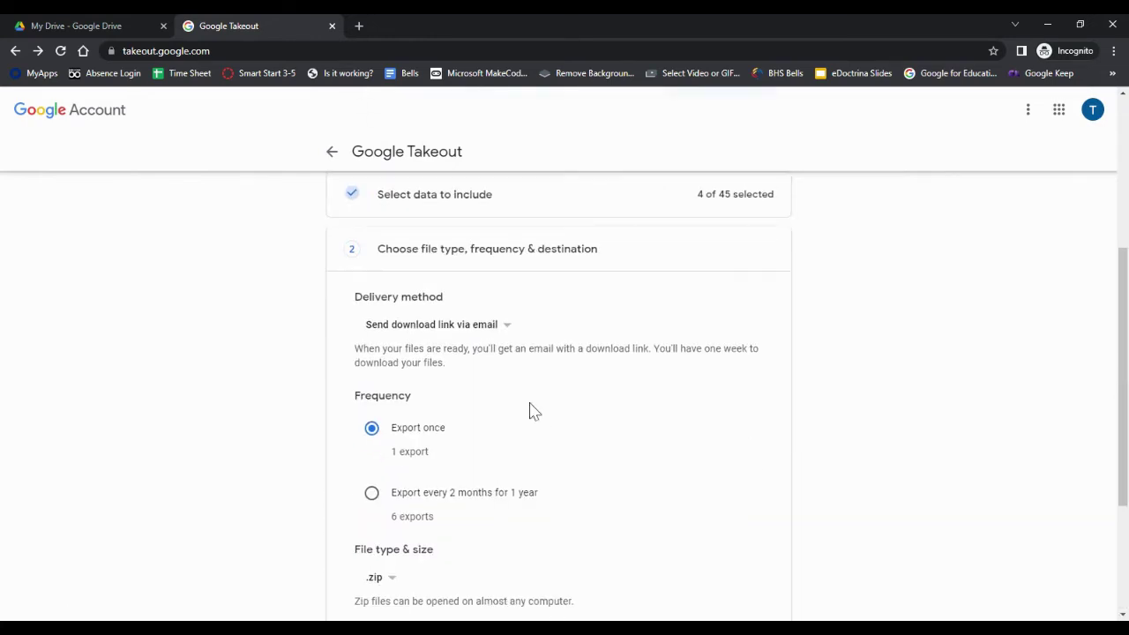
click(494, 330)
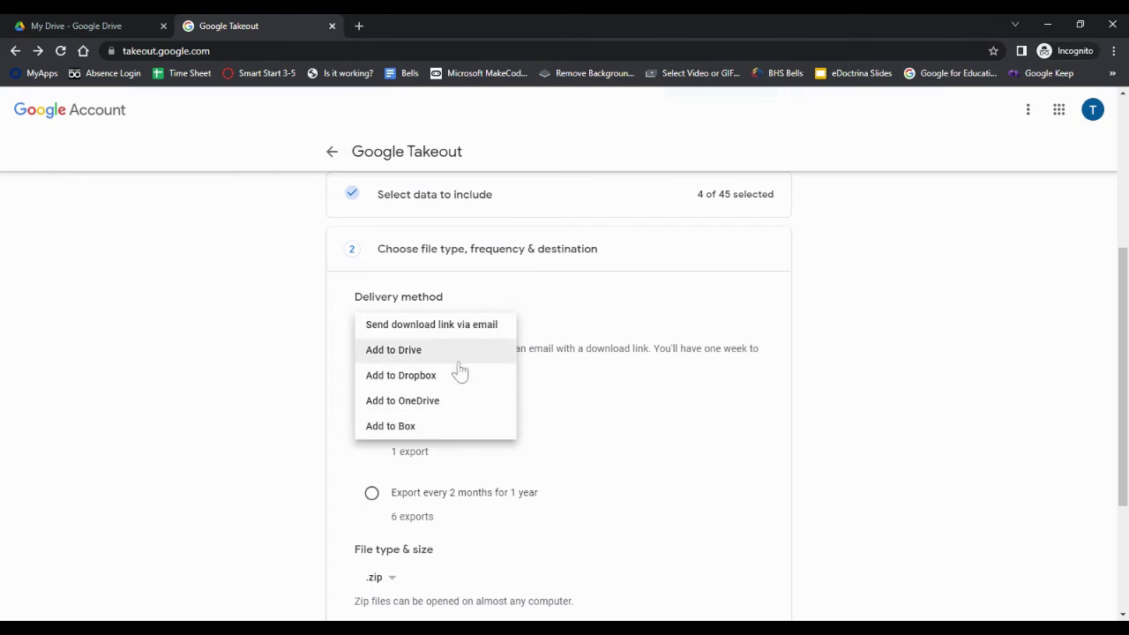
click(456, 328)
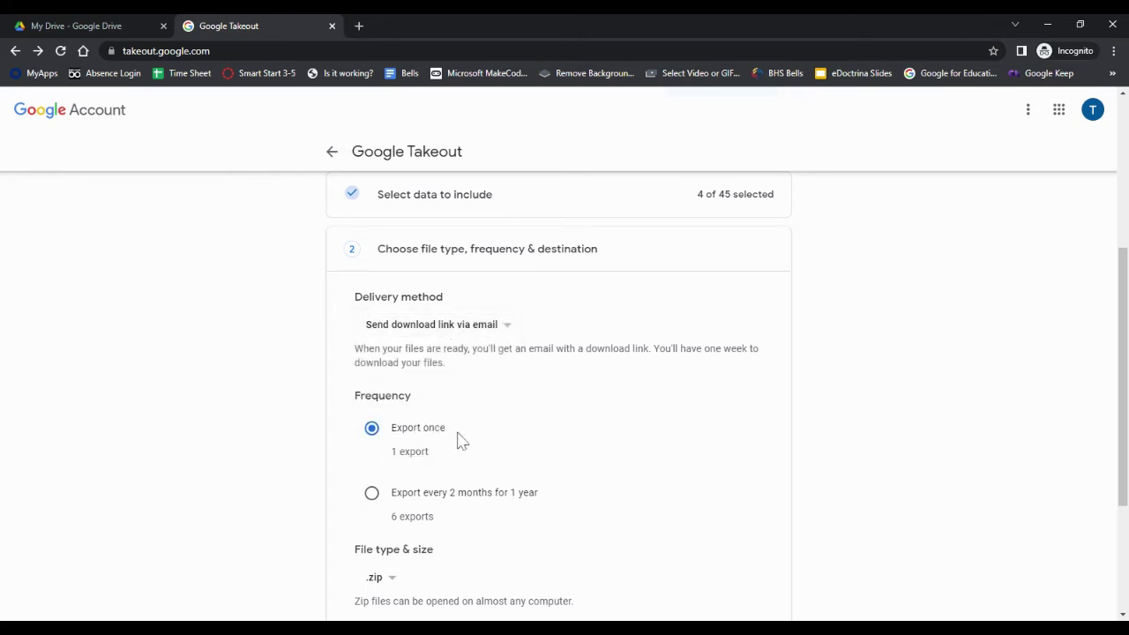
- Keep the archive split size at 2 GB
scroll(459, 440, down, 1)
scroll(461, 439, down, 1)
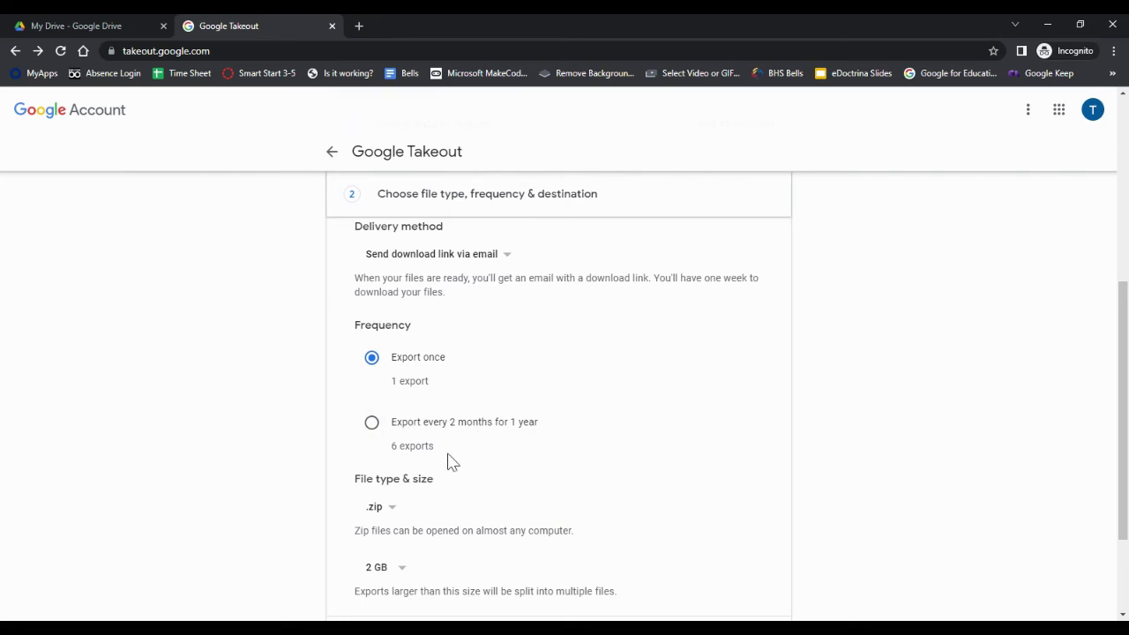
scroll(461, 441, down, 3)
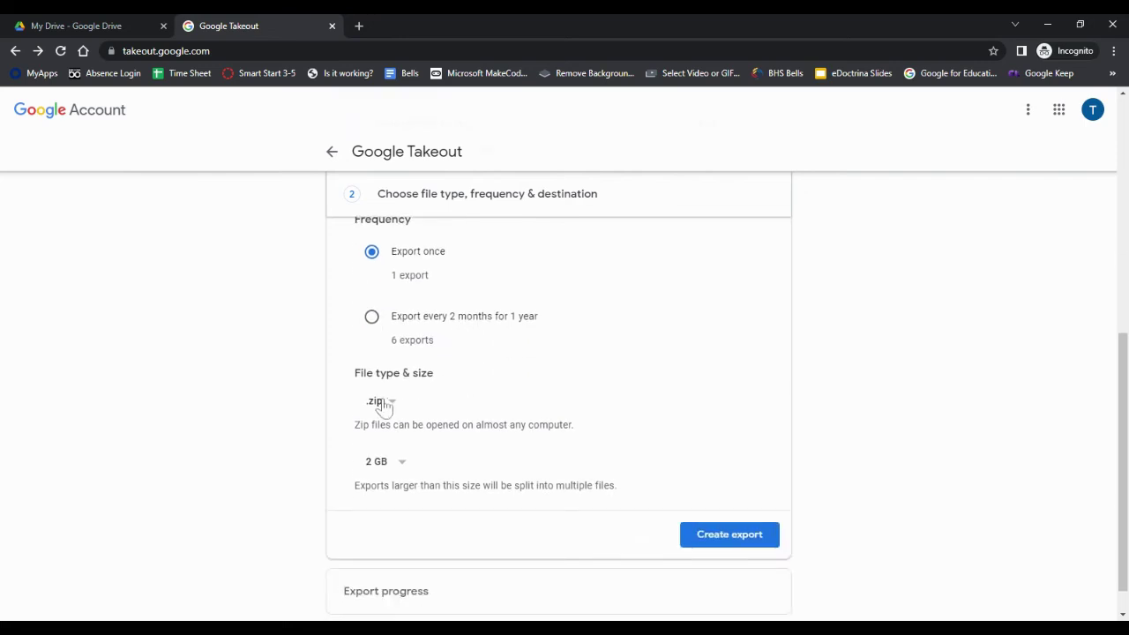
scroll(381, 404, down, 1)
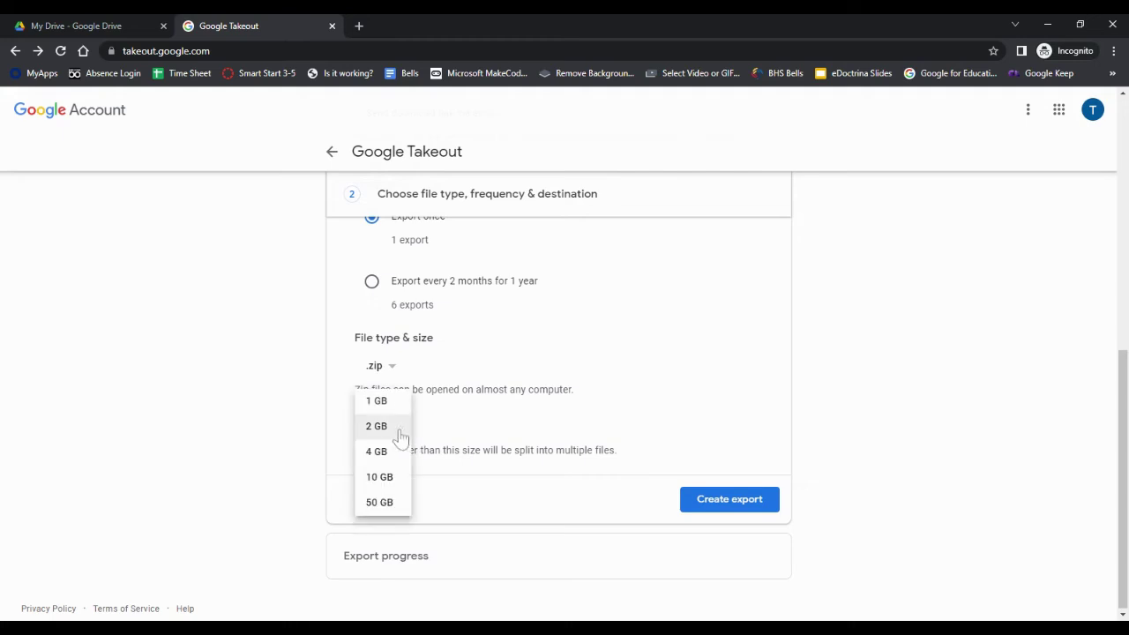
click(382, 429)
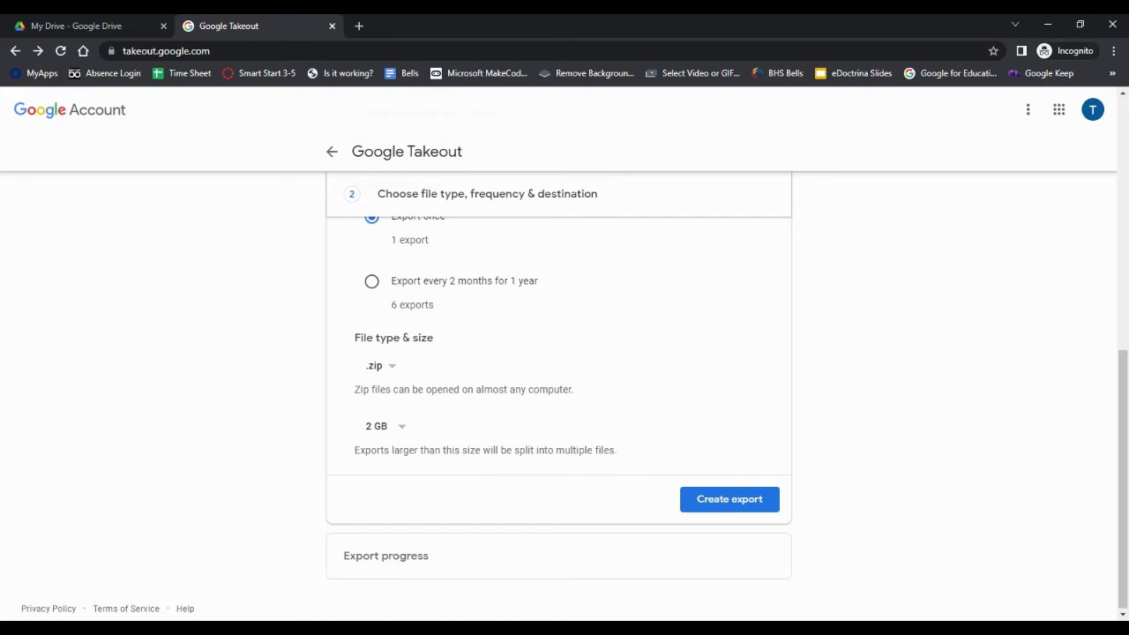
click(398, 432)
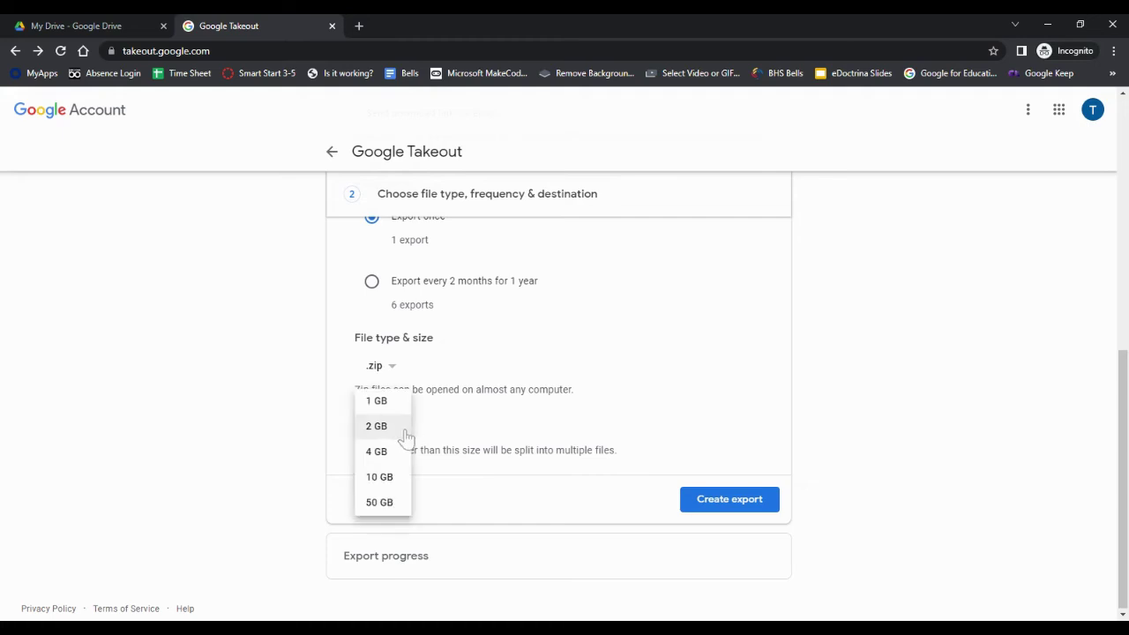
click(435, 429)
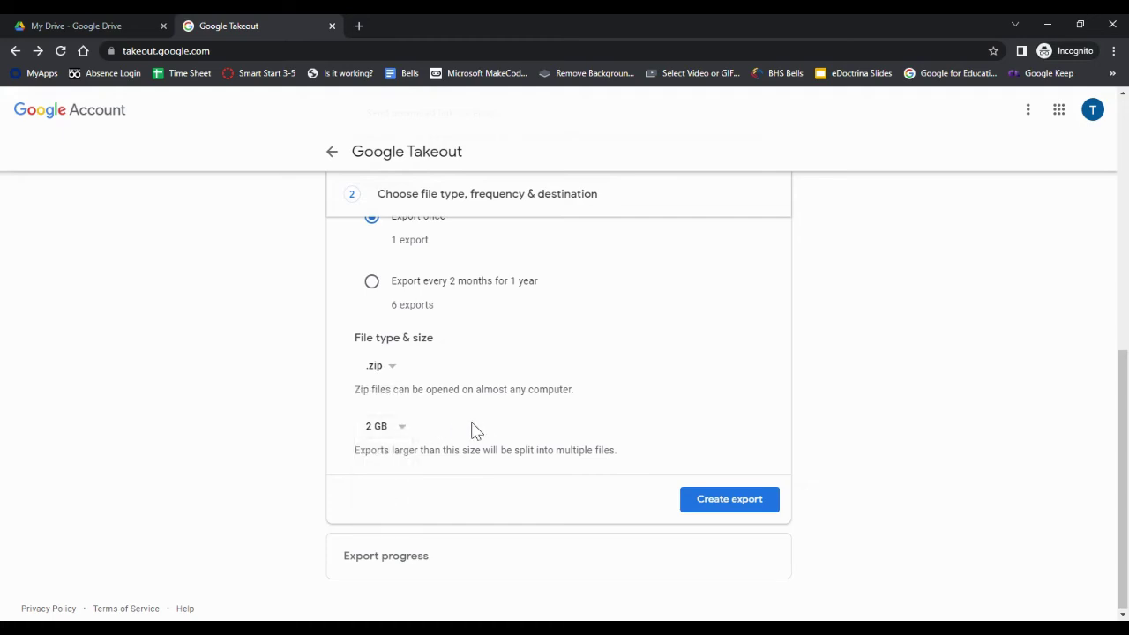
- Create the export of the 4 selected products and check its status
click(745, 493)
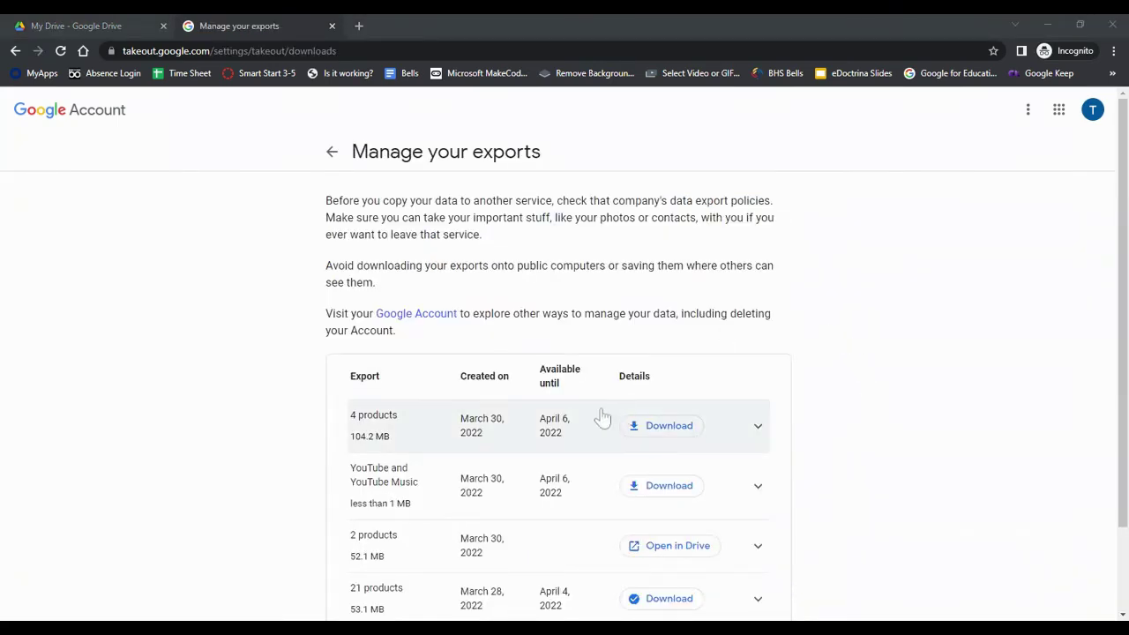
scroll(705, 452, down, 2)
scroll(691, 459, up, 2)
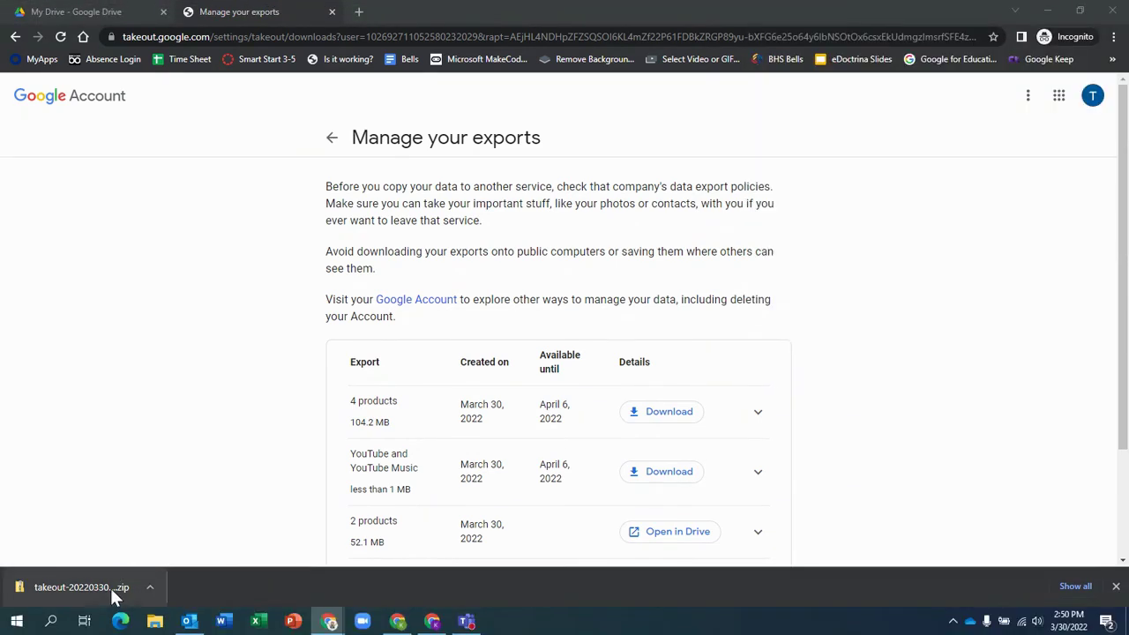
- Open the downloaded Takeout zip and browse into its Drive folder
click(80, 588)
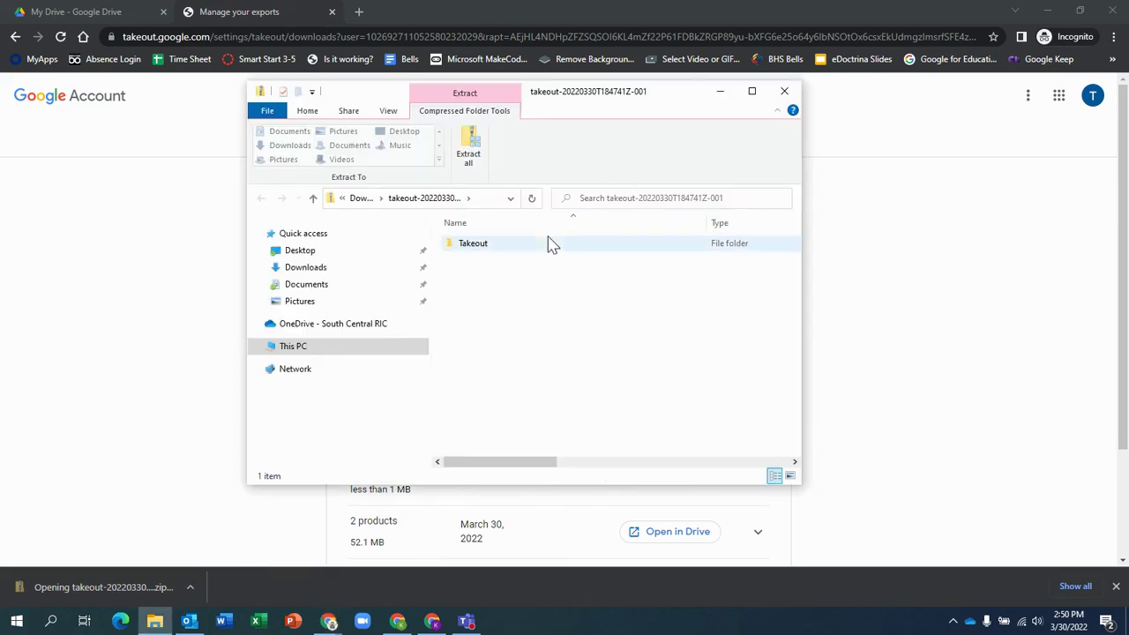
double_click(477, 243)
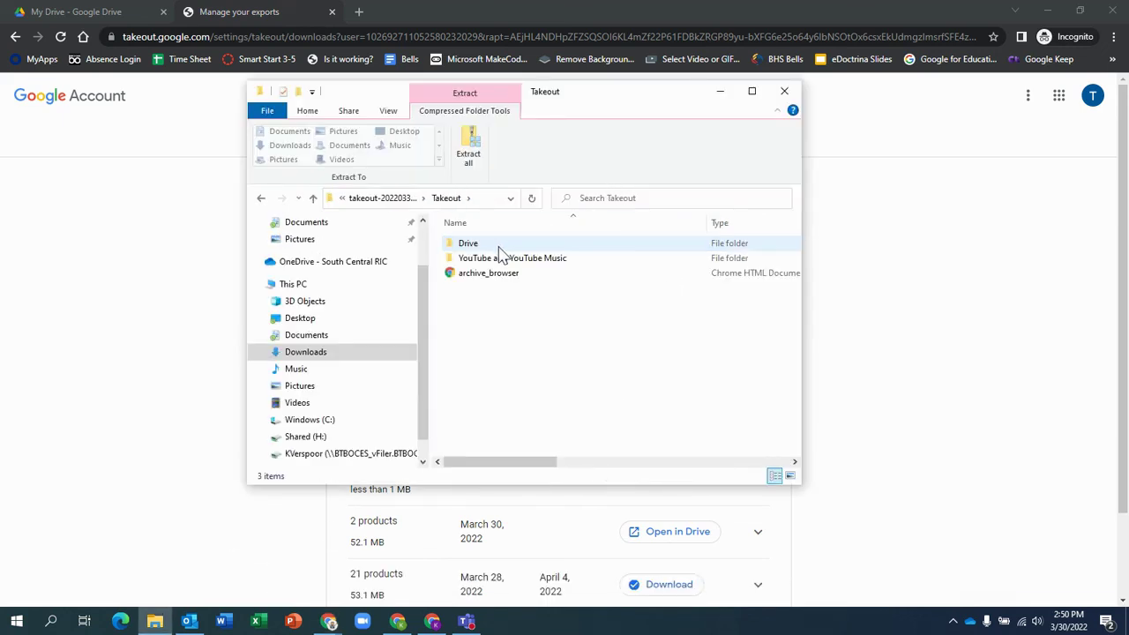
double_click(499, 247)
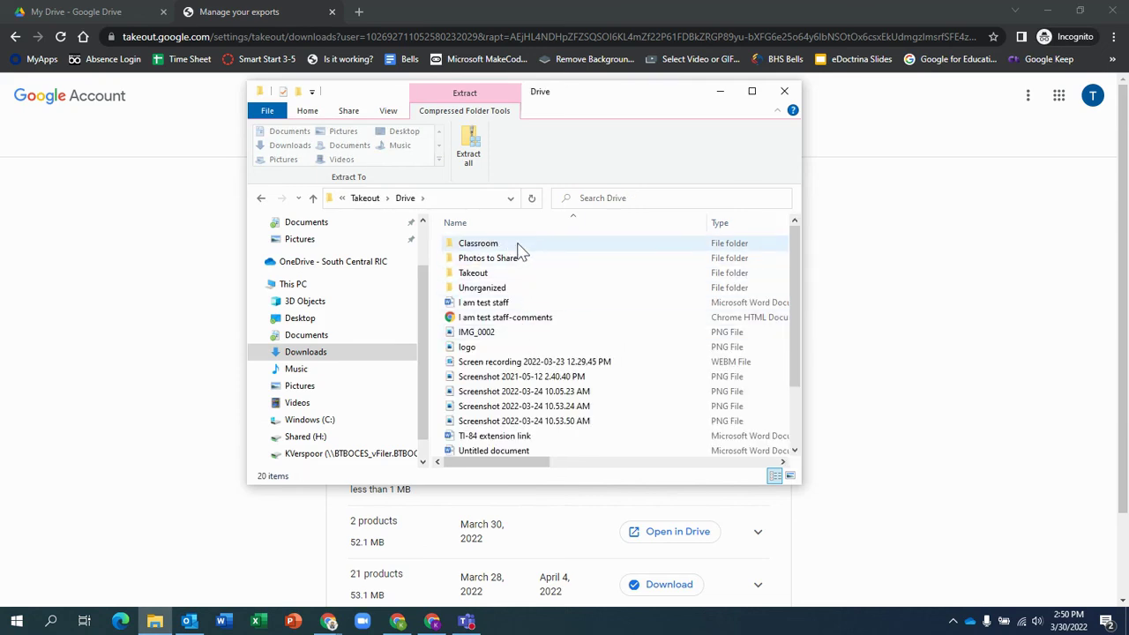
- Browse the YouTube and YouTube Music folder and its history subfolder
click(369, 199)
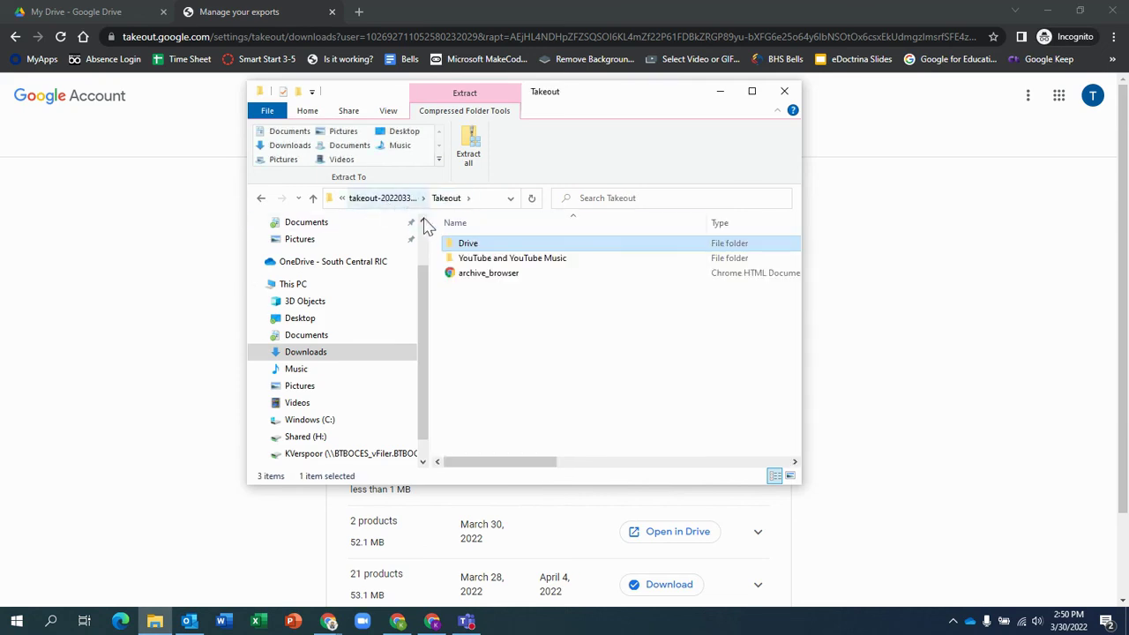
double_click(485, 261)
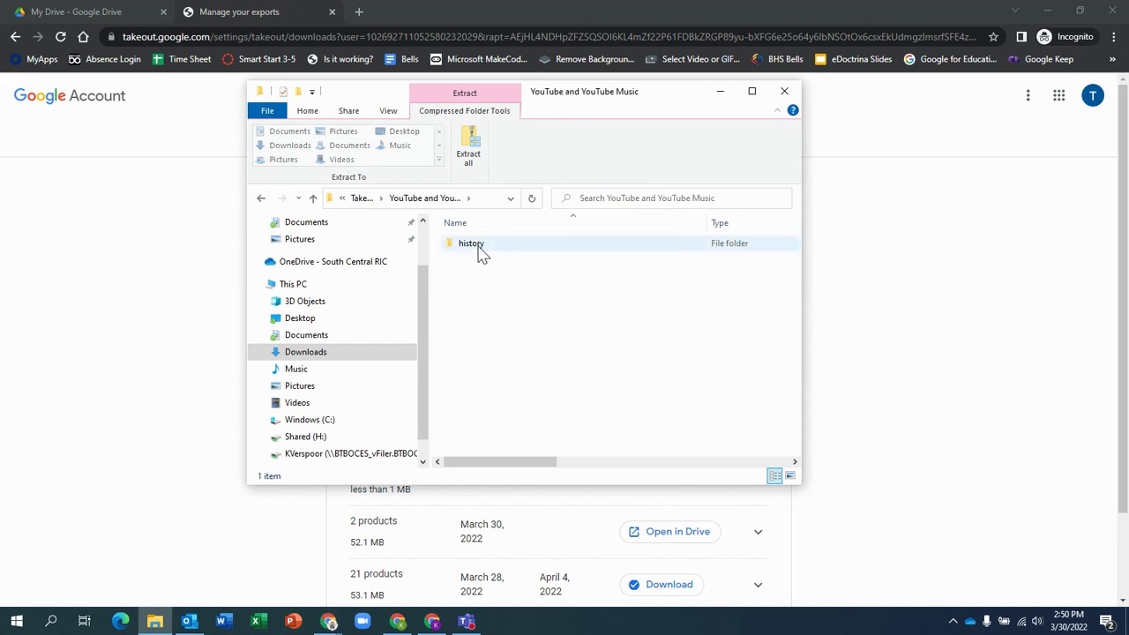
double_click(476, 245)
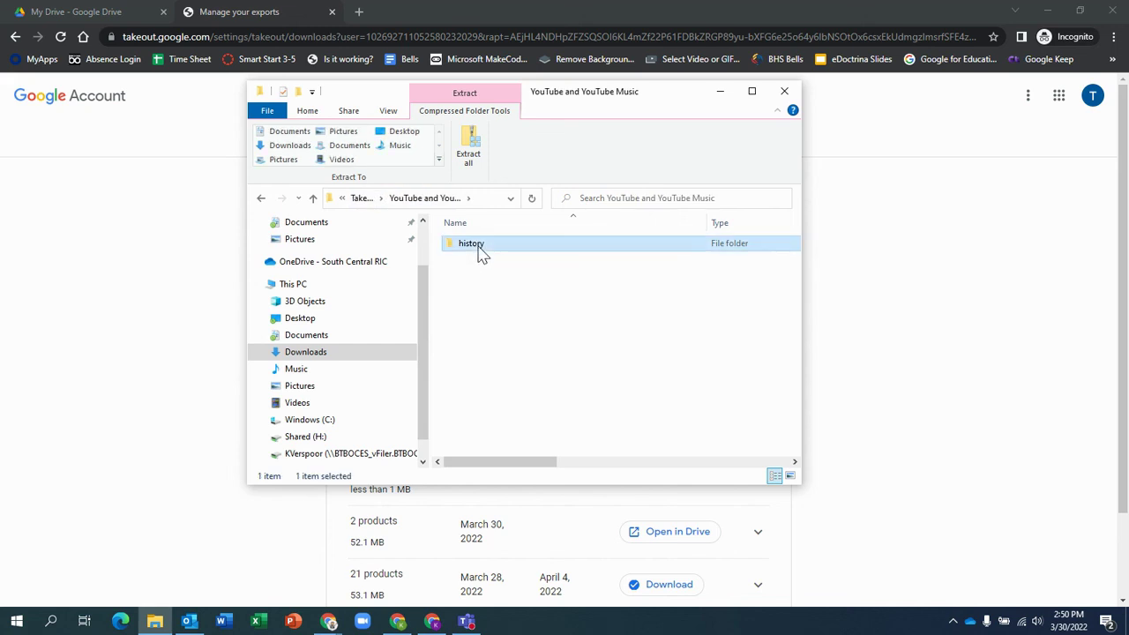
click(397, 203)
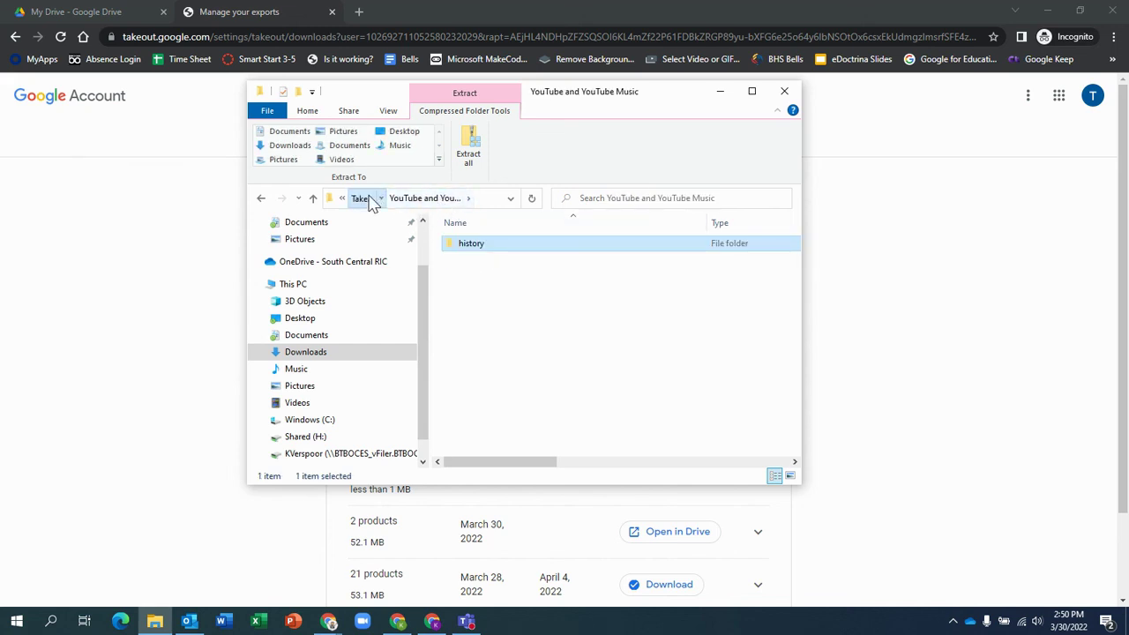